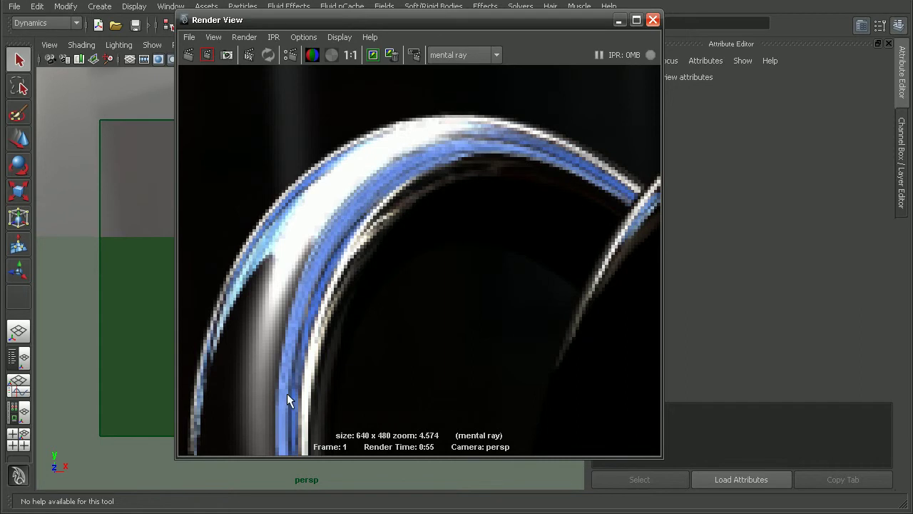
Examine the reflections and dark areas along the knot in the existing render, up close and as a whole
alt+middle_drag(380, 179, 500, 233)
scroll(273, 131, down, 3)
alt+middle_drag(273, 131, 503, 220)
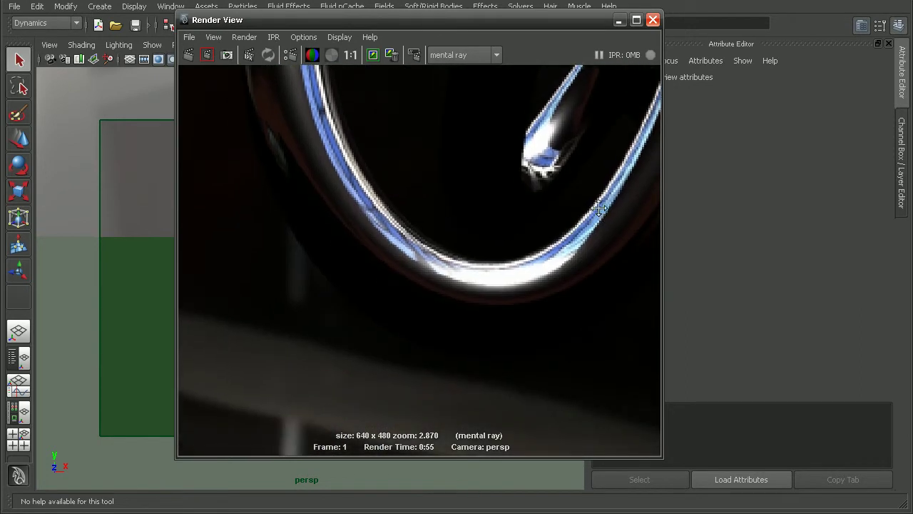
alt+middle_drag(597, 210, 537, 367)
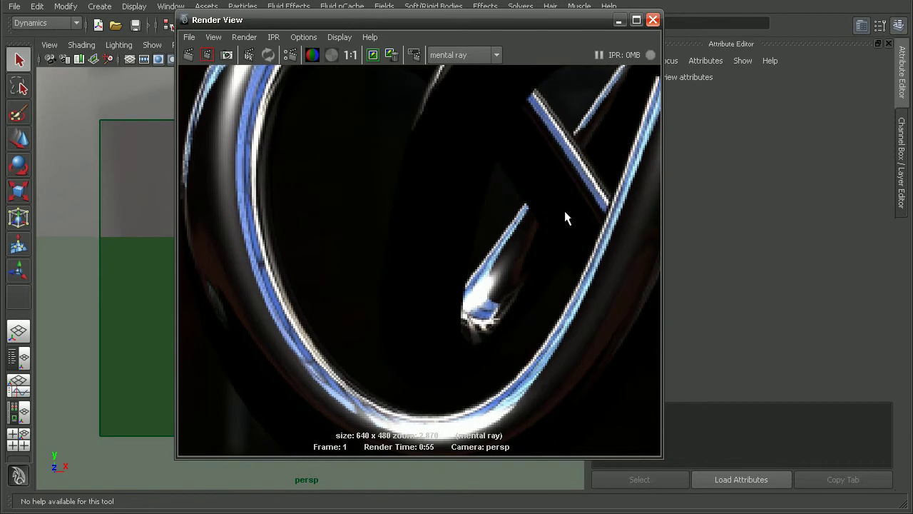
scroll(444, 188, down, 3)
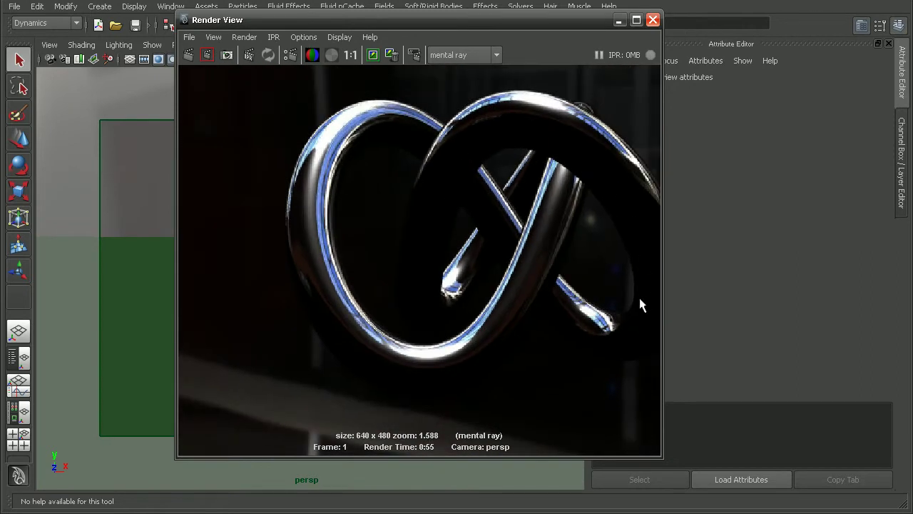
scroll(464, 322, down, 3)
alt+middle_drag(393, 333, 384, 354)
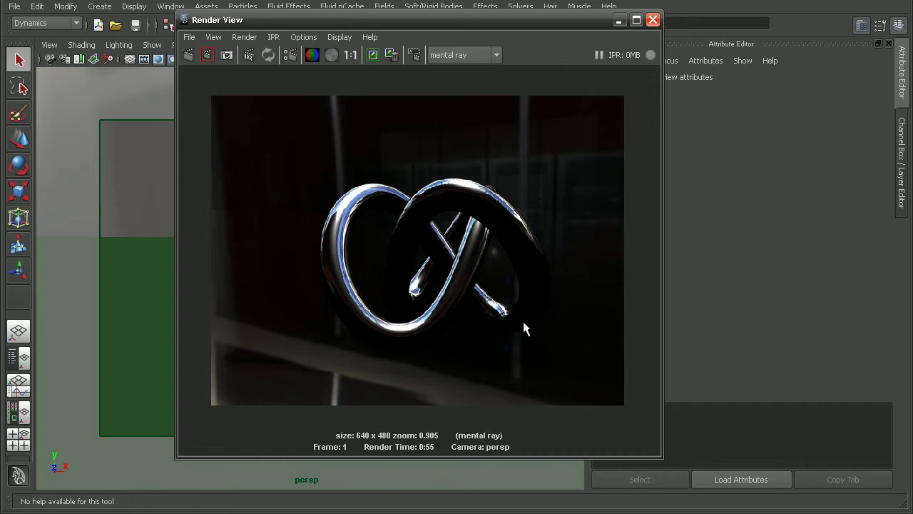
Turn off Visible In Reflections and Visible In Refractions in the ground plane's Render Stats
click(653, 21)
click(481, 291)
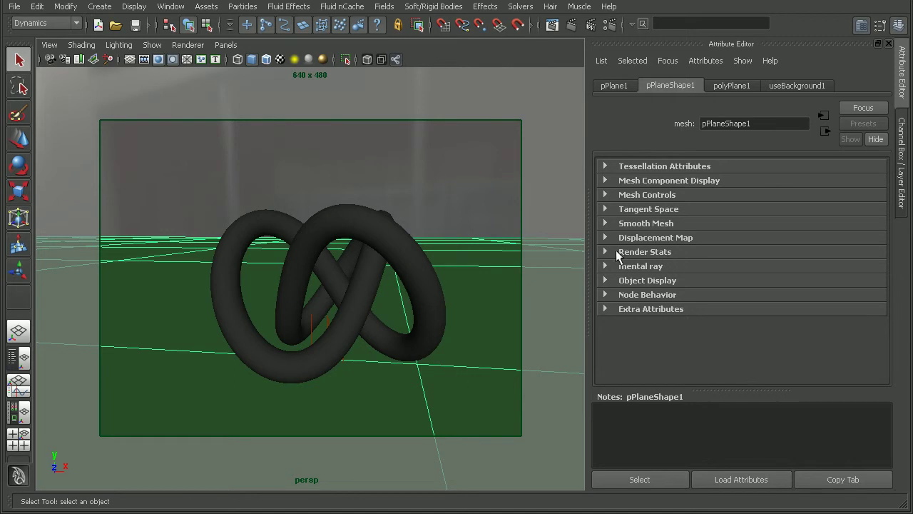
click(649, 255)
scroll(819, 270, down, 3)
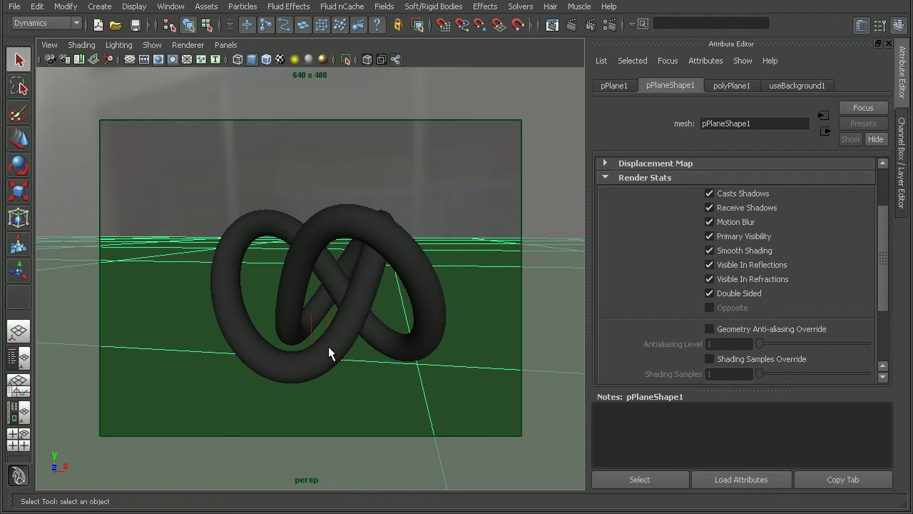
click(753, 265)
click(751, 279)
Re-render the scene and compare the knot's lower reflections with the previously stored render
click(553, 26)
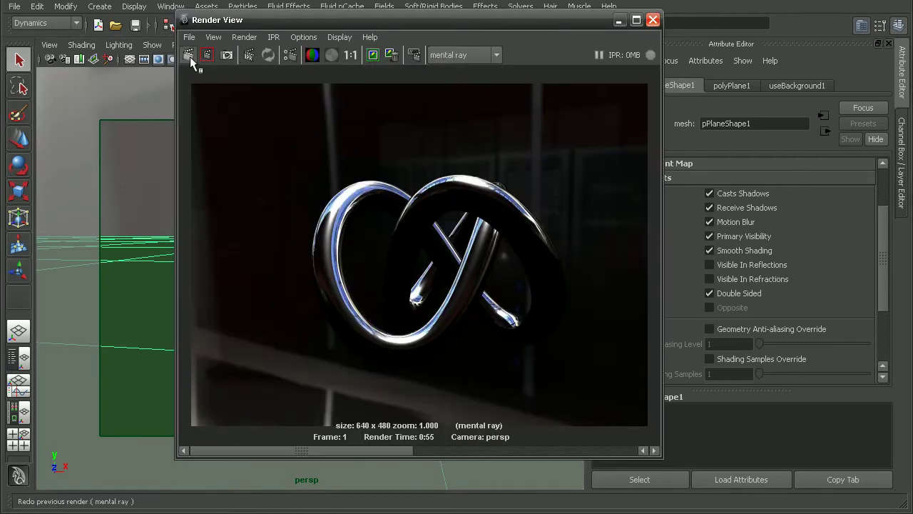
alt+right_drag(357, 193, 642, 274)
alt+middle_drag(625, 218, 589, 250)
alt+middle_drag(429, 135, 567, 192)
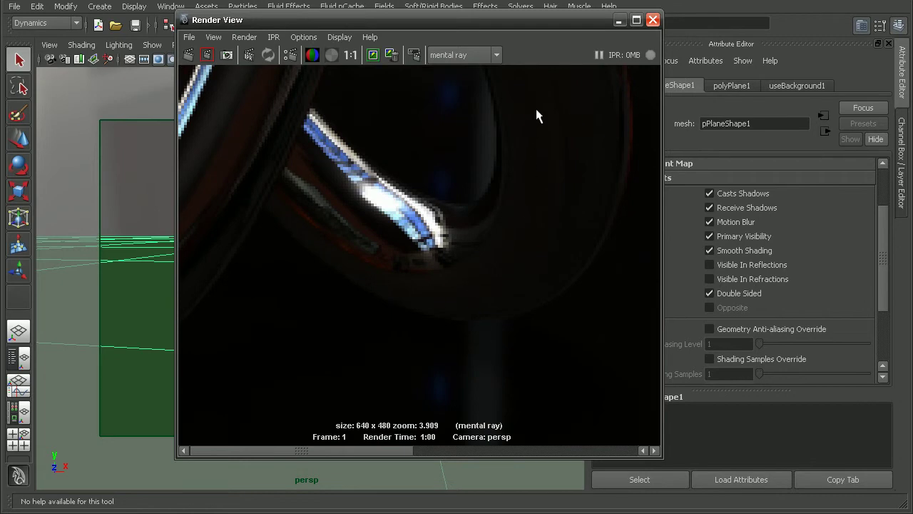
alt+right_drag(536, 118, 418, 265)
alt+middle_drag(418, 264, 402, 448)
click(460, 450)
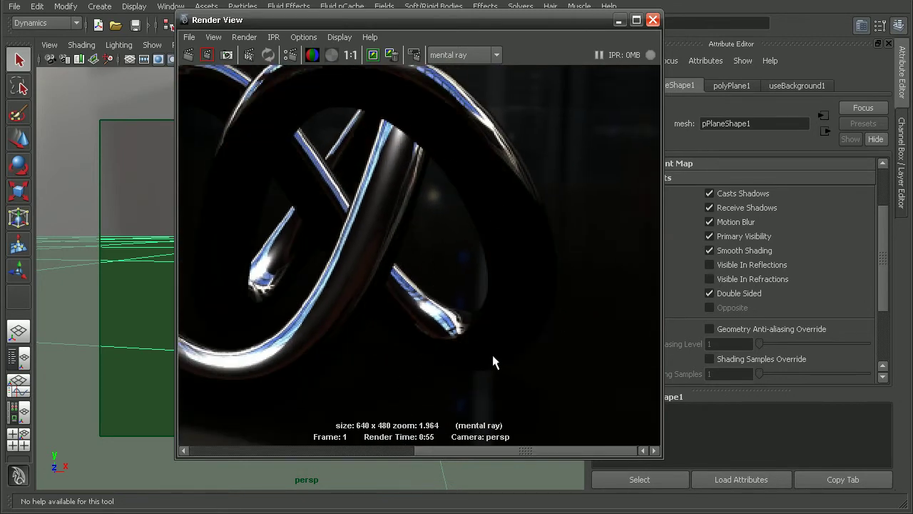
click(314, 449)
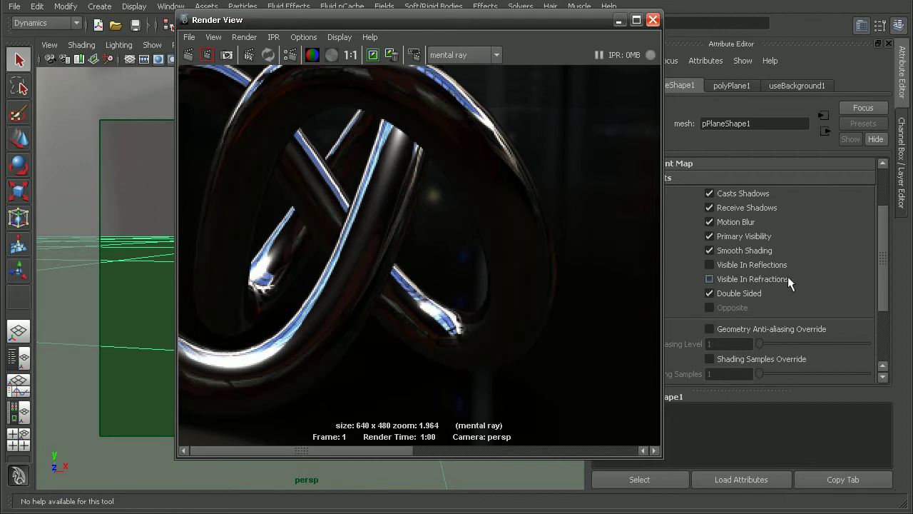
Display the render's alpha channel and examine the shadow around the base of the knot
drag(441, 18, 590, 23)
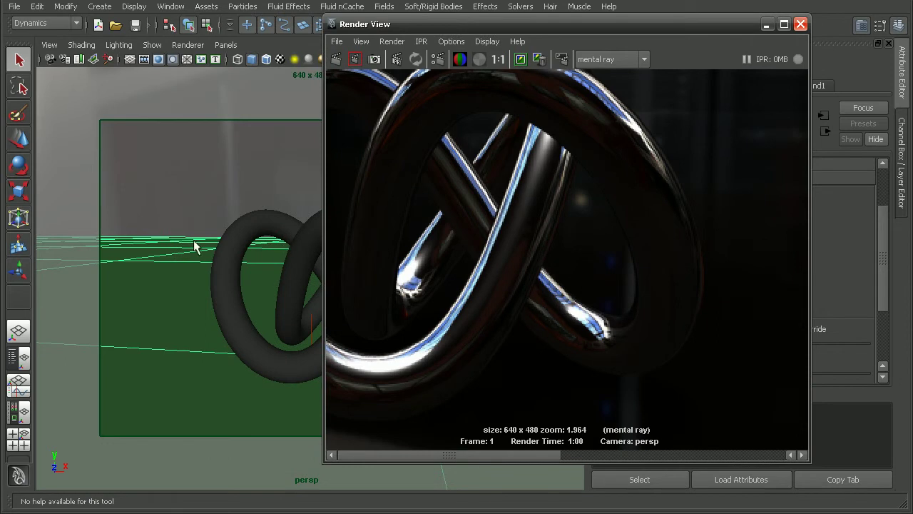
scroll(495, 311, down, 3)
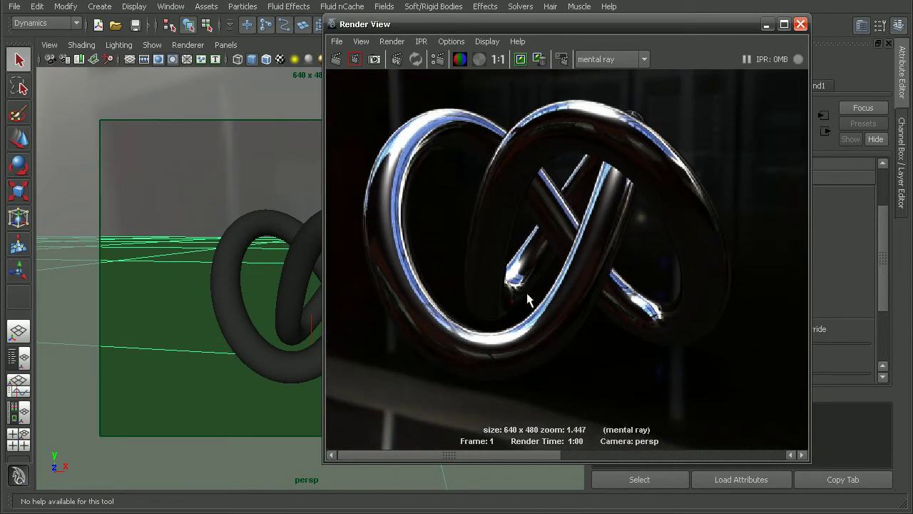
click(480, 59)
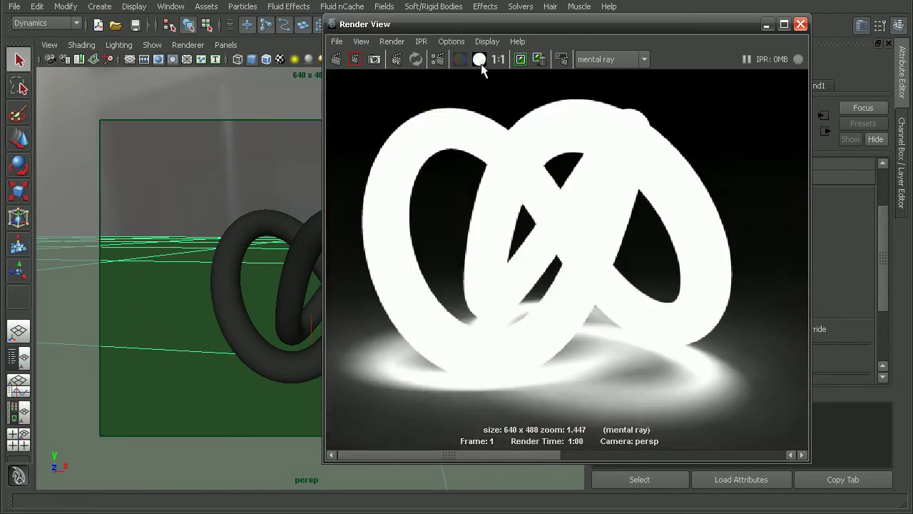
scroll(490, 296, down, 2)
alt+middle_drag(520, 320, 603, 328)
scroll(466, 300, up, 2)
alt+middle_drag(632, 373, 554, 361)
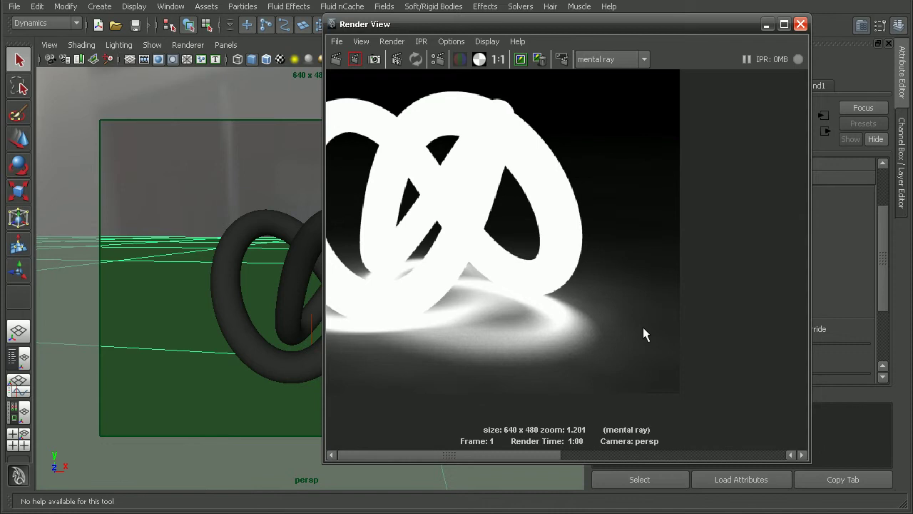
alt+middle_drag(499, 316, 623, 326)
alt+right_drag(624, 326, 571, 329)
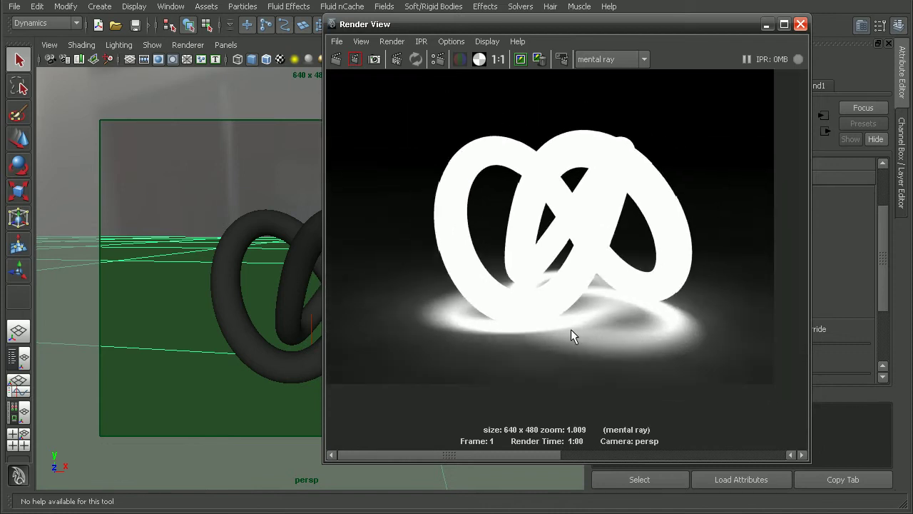
key(alt)
alt+middle_drag(449, 351, 482, 286)
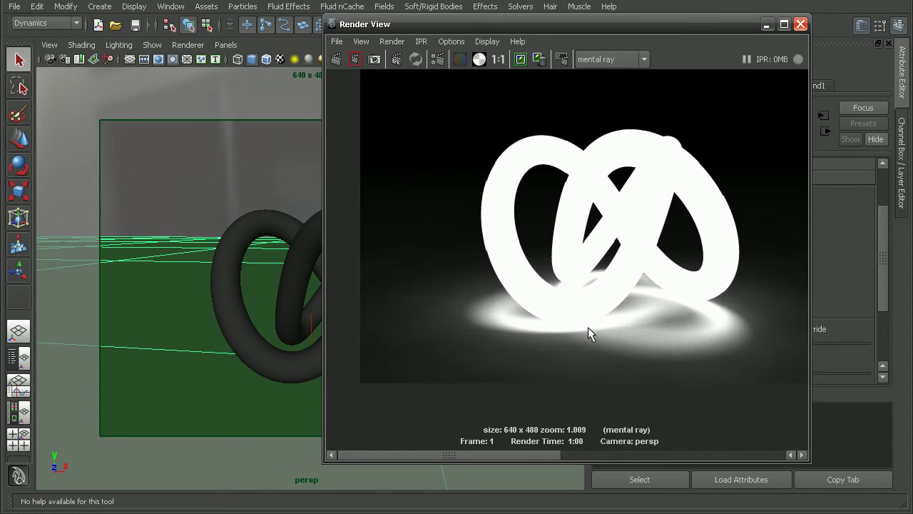
alt+middle_drag(590, 333, 566, 335)
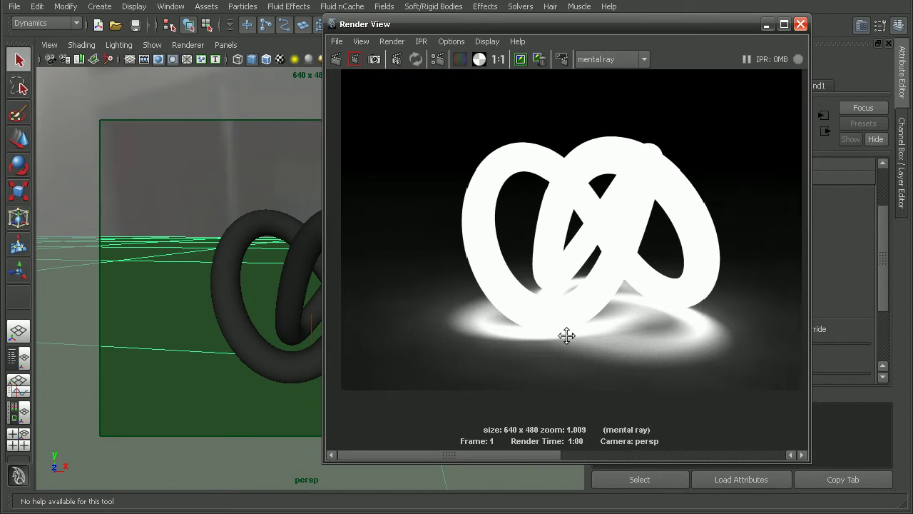
Disable Final Gathering in the mental ray render settings
click(801, 25)
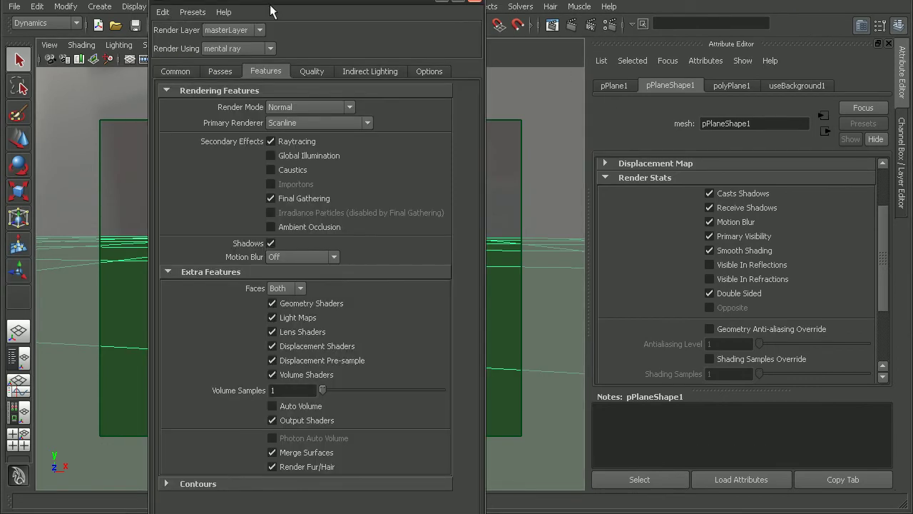
click(303, 196)
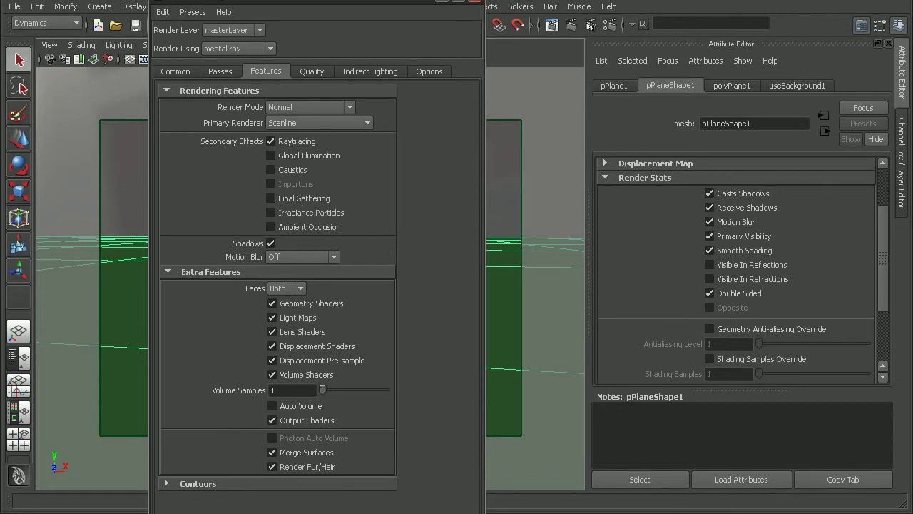
click(474, 1)
Return the render display to RGB colour and re-render the perspective view
click(551, 27)
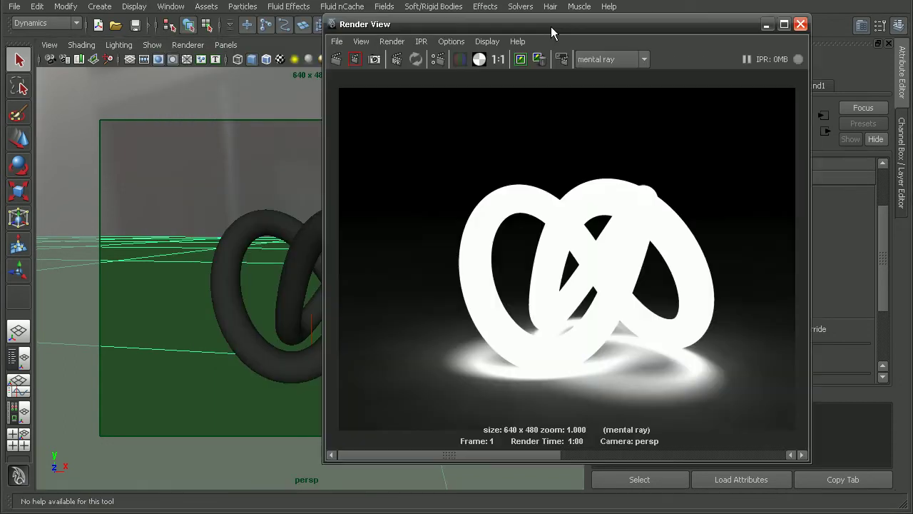
click(459, 60)
click(335, 62)
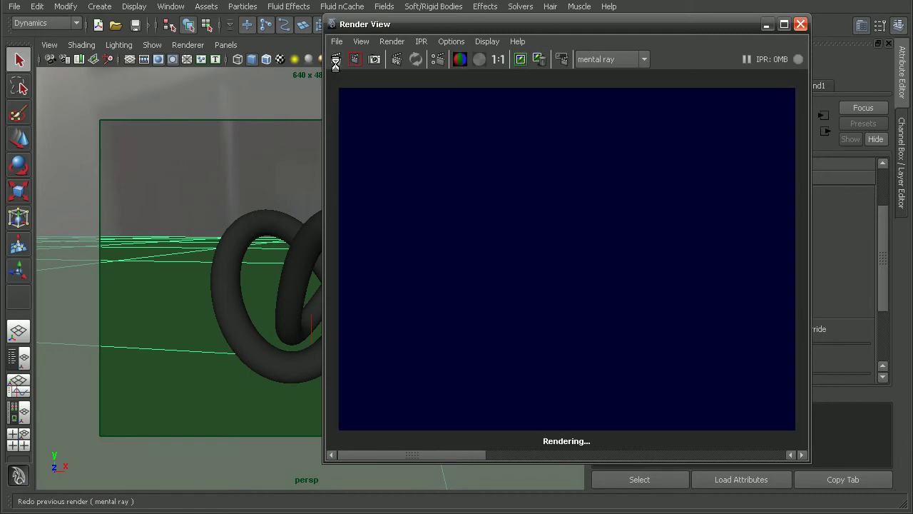
Show the new render's alpha channel and compare its ground shadow with that of the previously stored render
click(478, 59)
scroll(564, 319, up, 6)
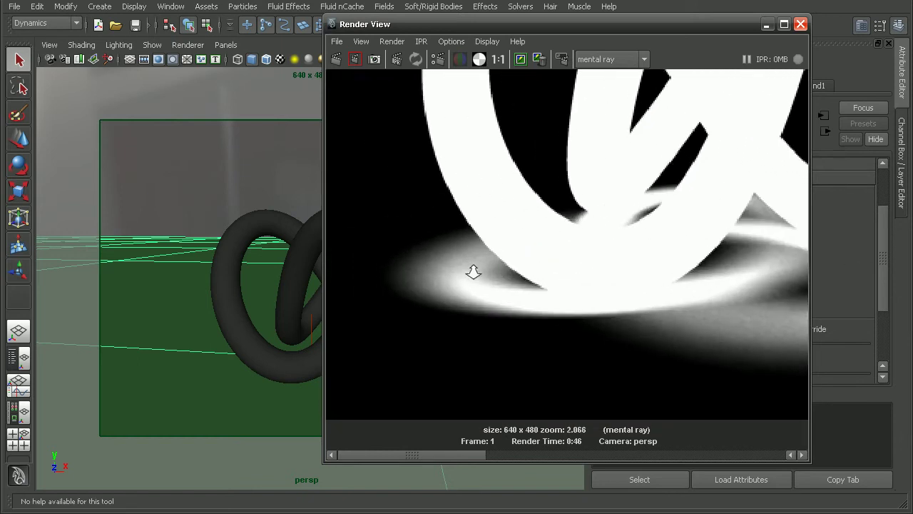
alt+middle_drag(724, 359, 671, 314)
scroll(532, 292, down, 3)
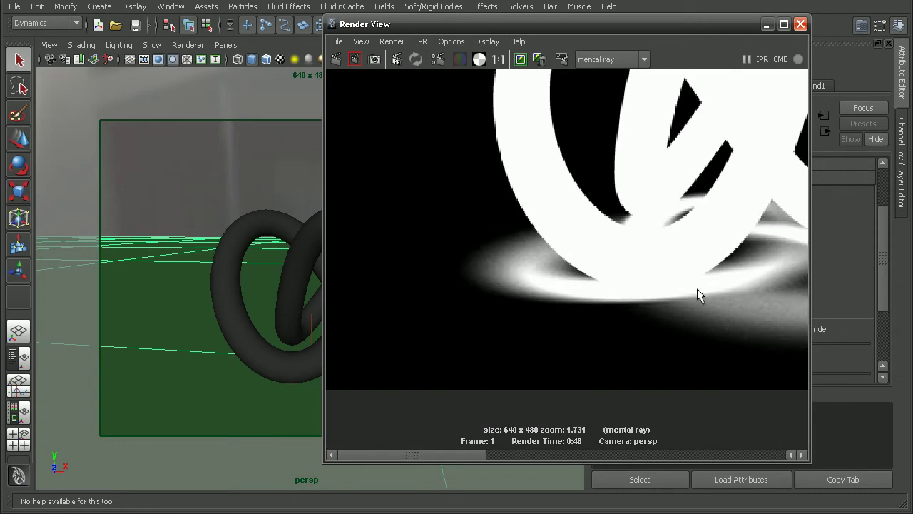
drag(450, 455, 547, 454)
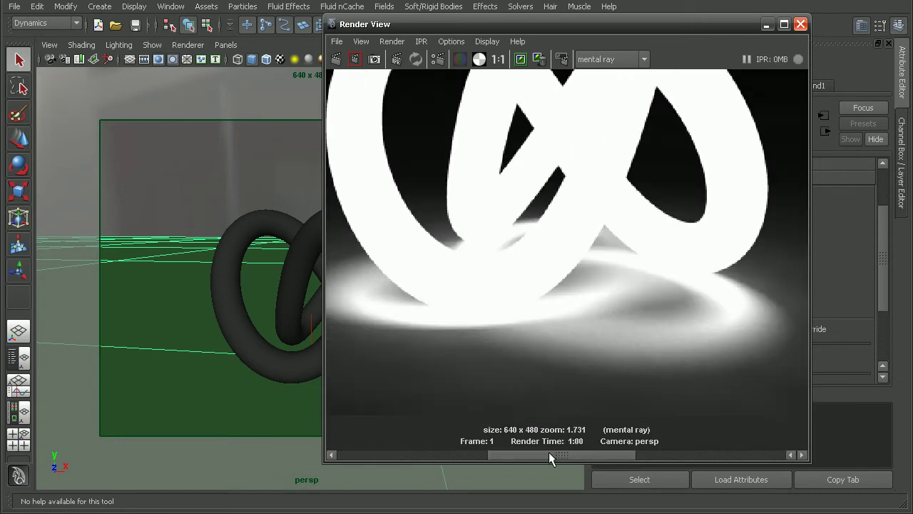
alt+middle_drag(714, 334, 583, 316)
drag(573, 458, 450, 455)
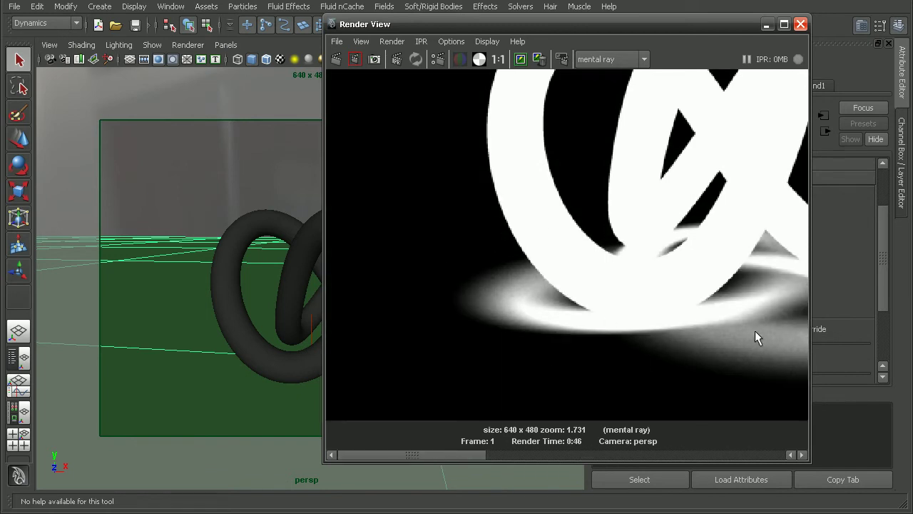
scroll(612, 321, down, 5)
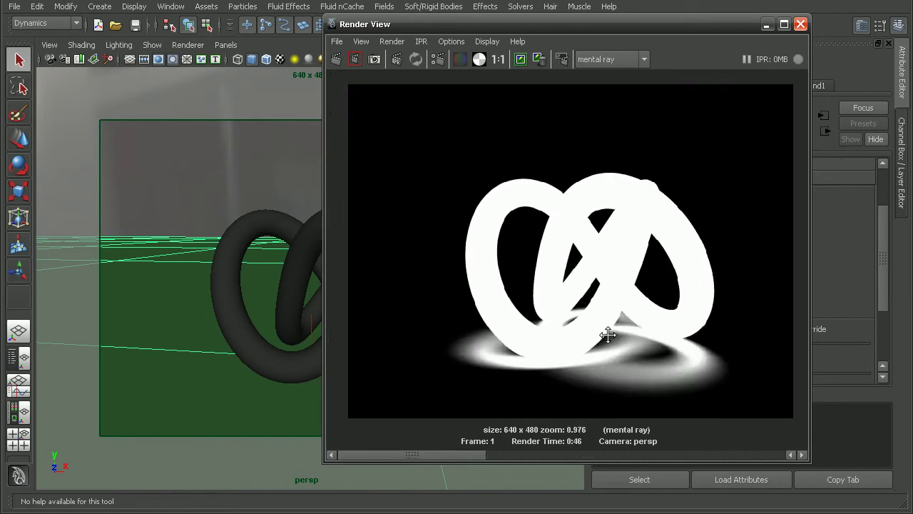
Check the whole render in RGB colour, then in the alpha channel, with the plane's Render Stats uncovered
click(459, 59)
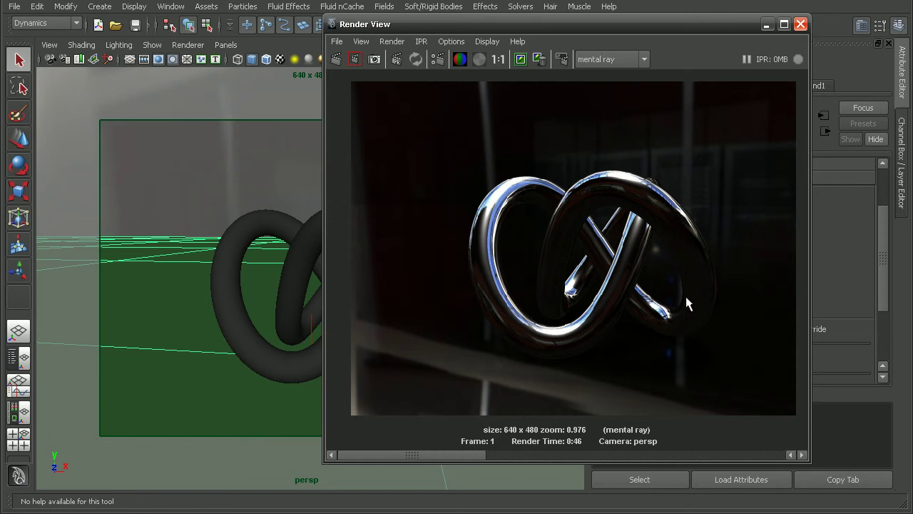
drag(657, 21, 478, 26)
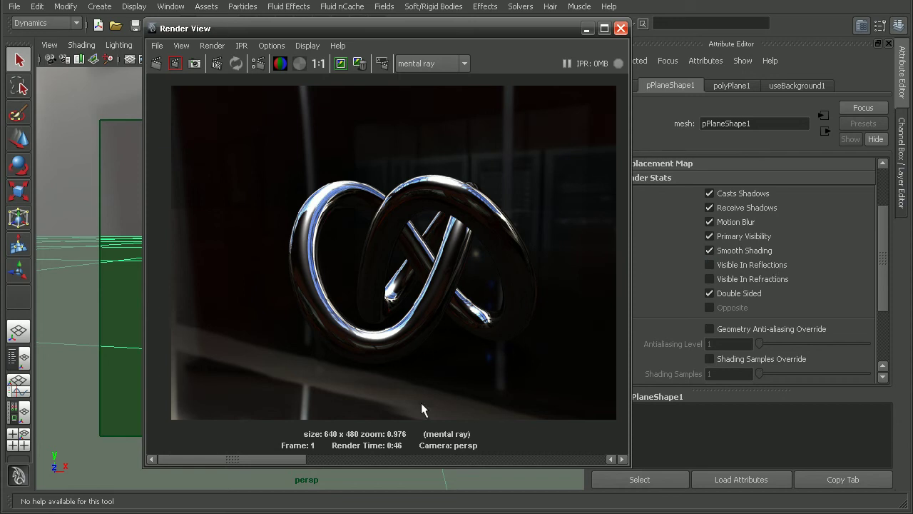
click(300, 64)
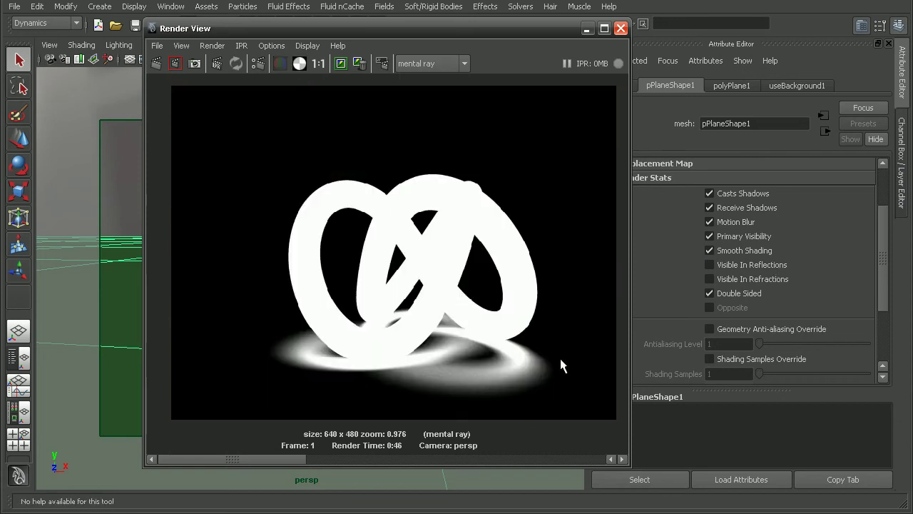